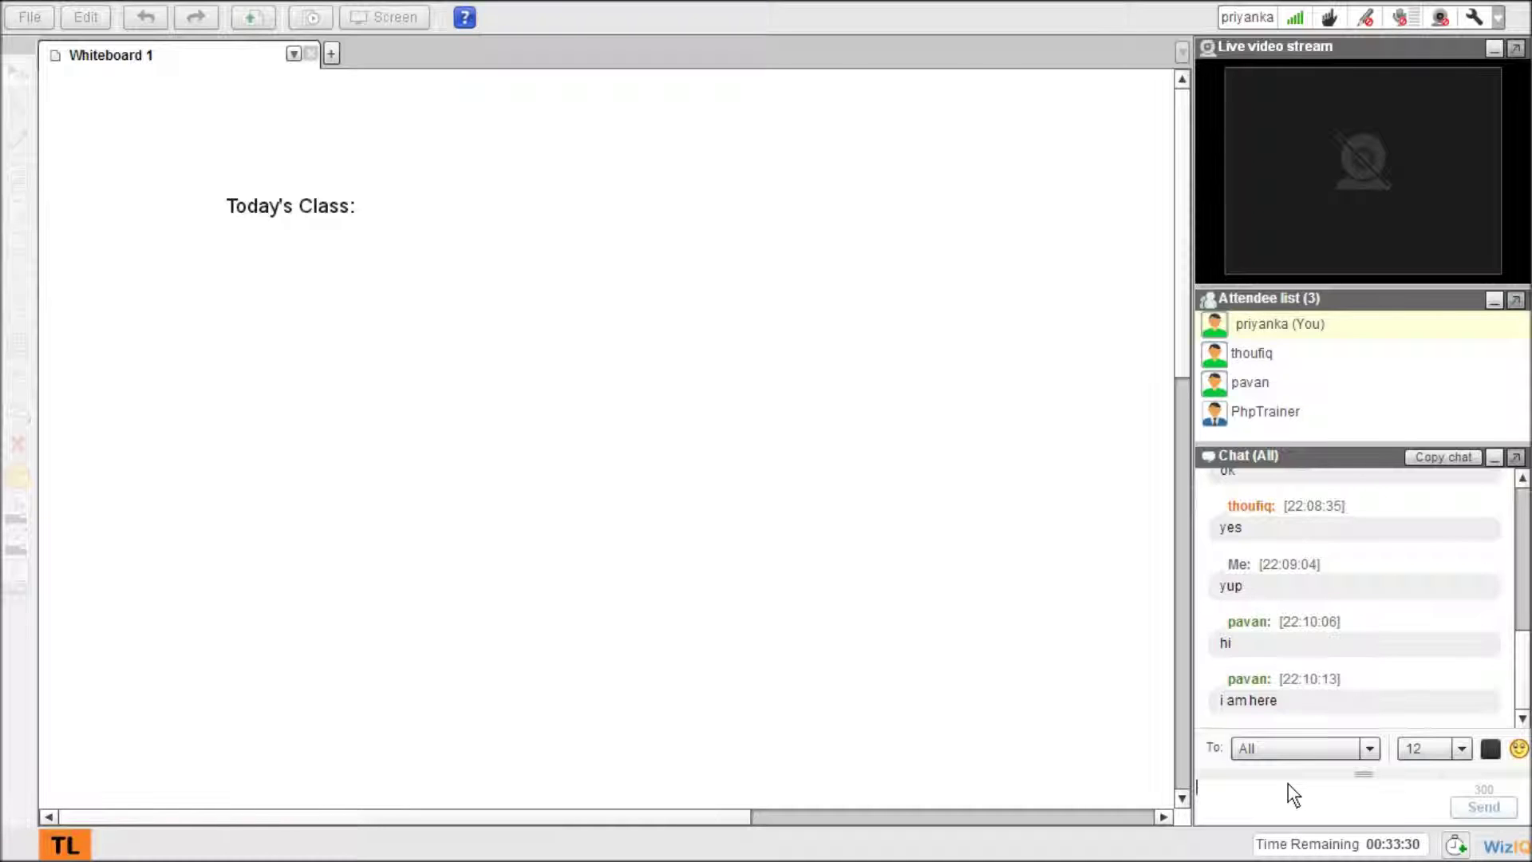
- Start writing a message in the class chat box
left_click(1293, 793)
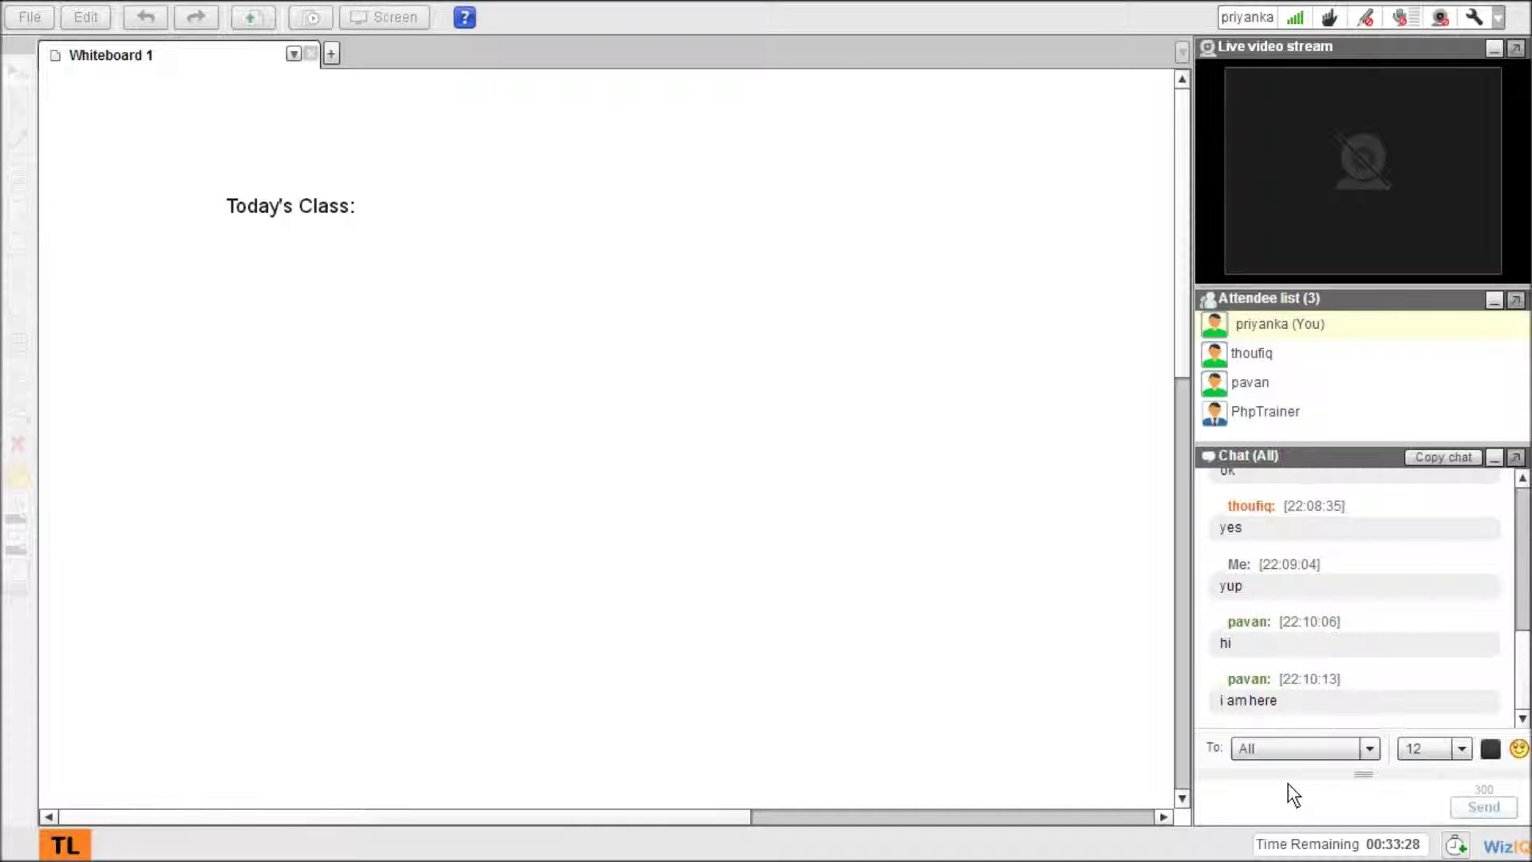